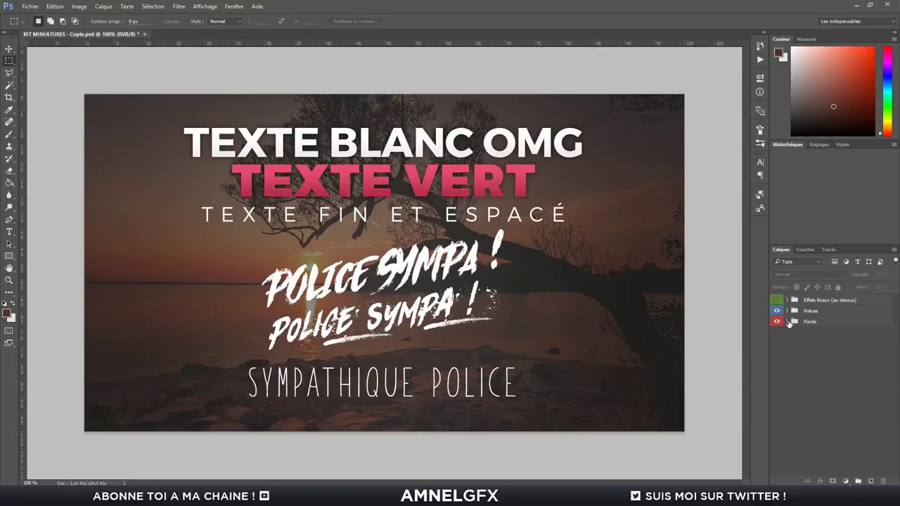
# - Expand the Fonds group and preview the orange and pink simple gradient backgrounds
pyautogui.click(787, 321)
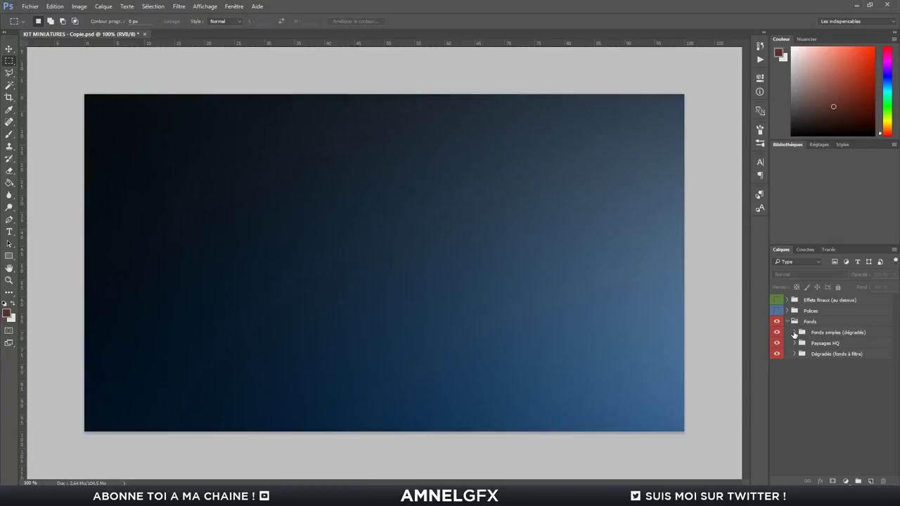
pyautogui.click(794, 332)
pyautogui.click(777, 344)
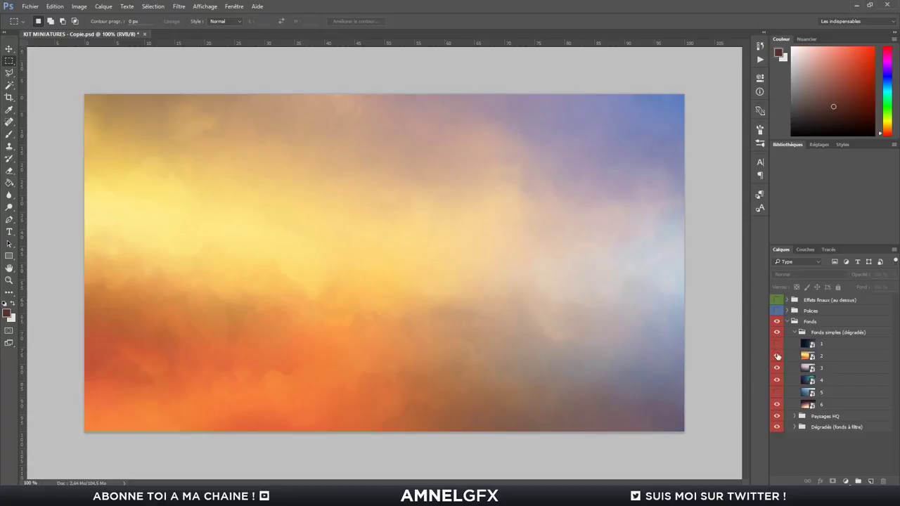
pyautogui.click(777, 356)
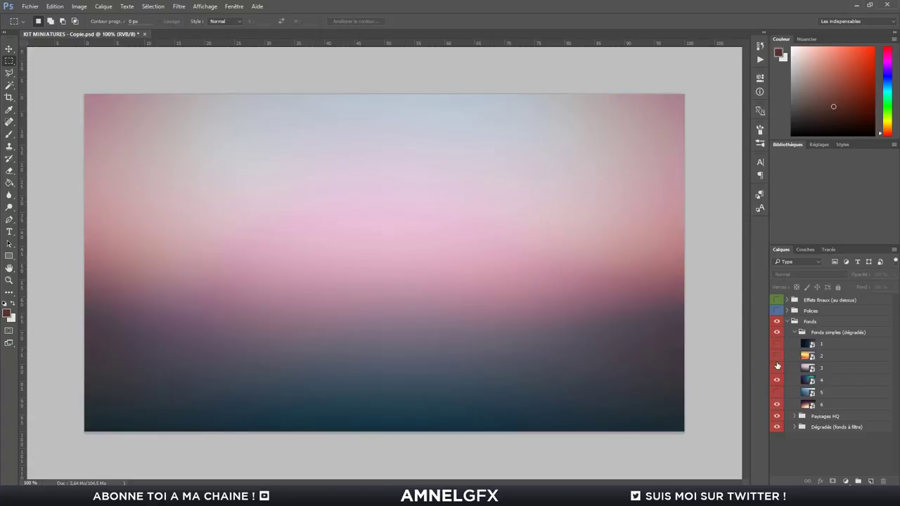
pyautogui.click(777, 332)
pyautogui.click(796, 416)
# - Expand Paysages HQ and Dégradés, previewing the snowy river landscape 1
pyautogui.click(794, 331)
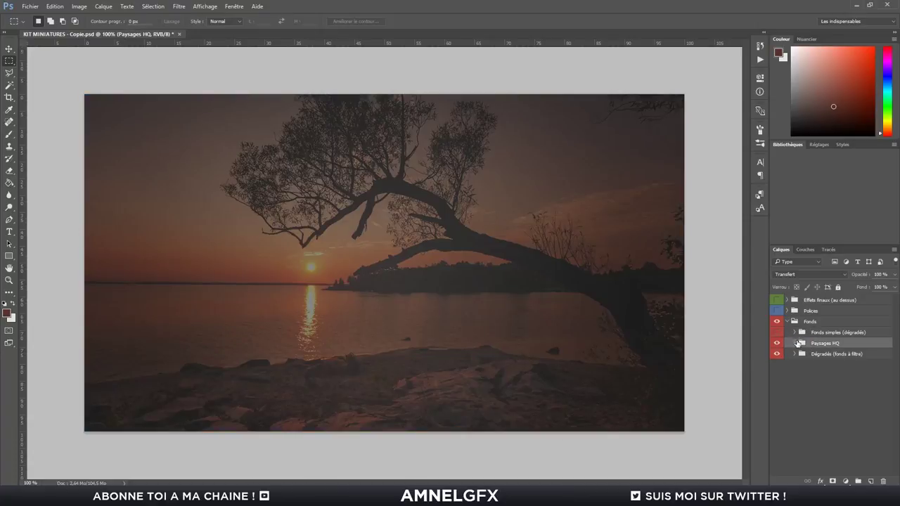
pyautogui.click(794, 343)
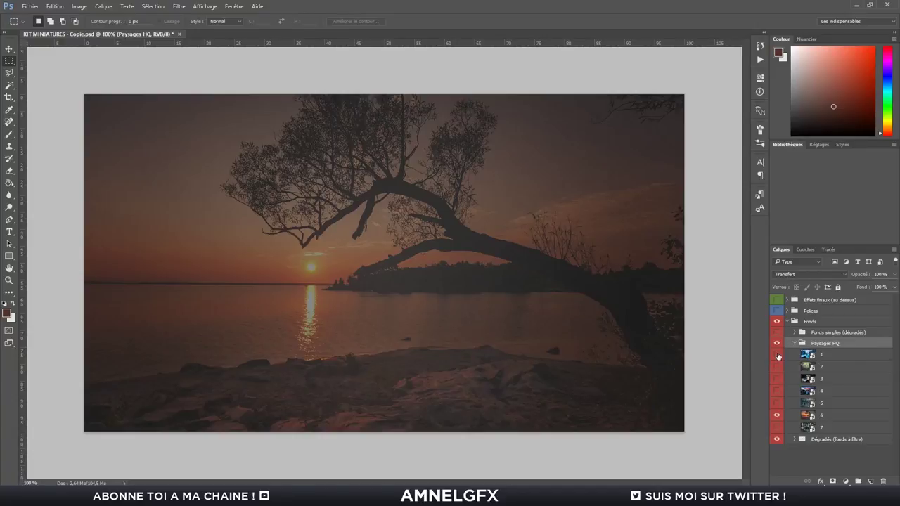
pyautogui.click(777, 355)
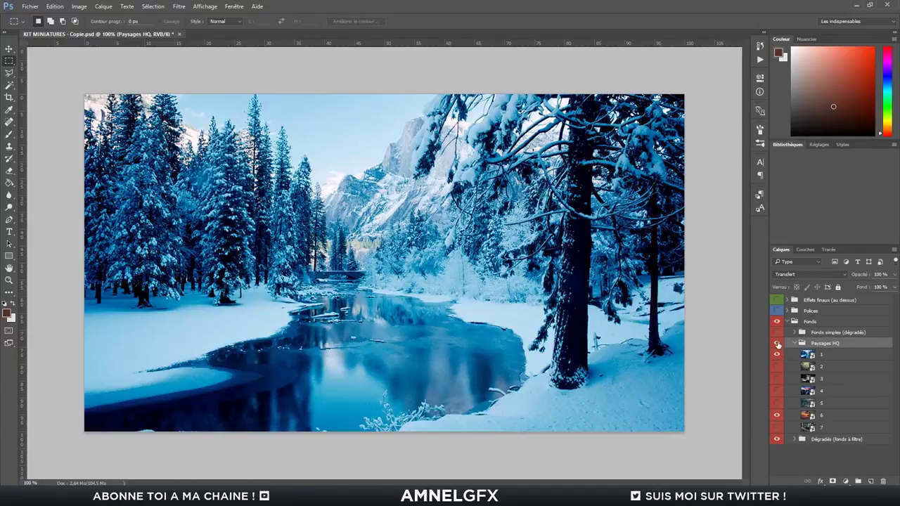
pyautogui.click(795, 440)
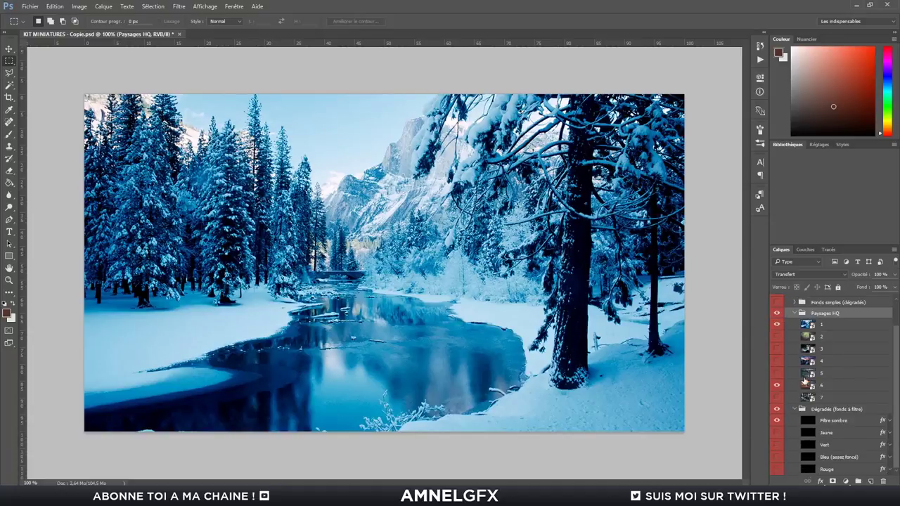
pyautogui.click(777, 324)
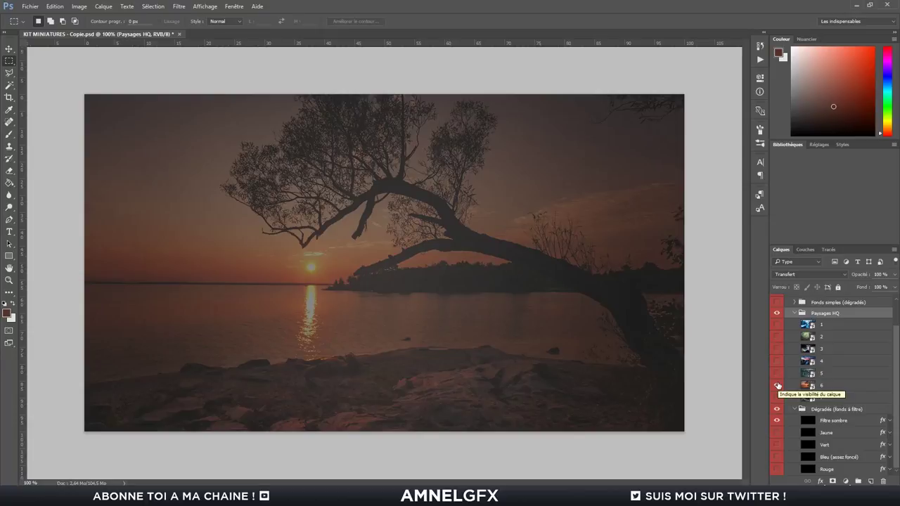
pyautogui.click(776, 385)
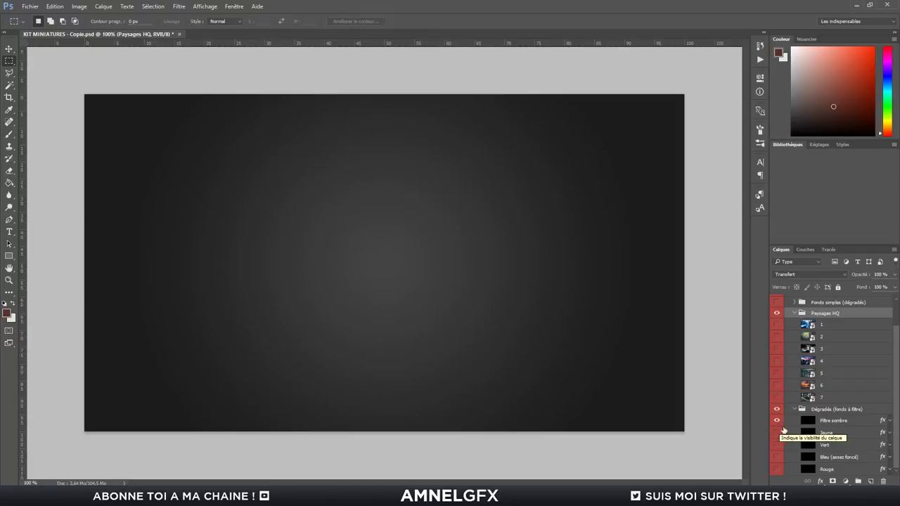
# - Preview starry mountain landscape 3 at 33% opacity over the Bleu (assez foncé) gradient
pyautogui.click(821, 336)
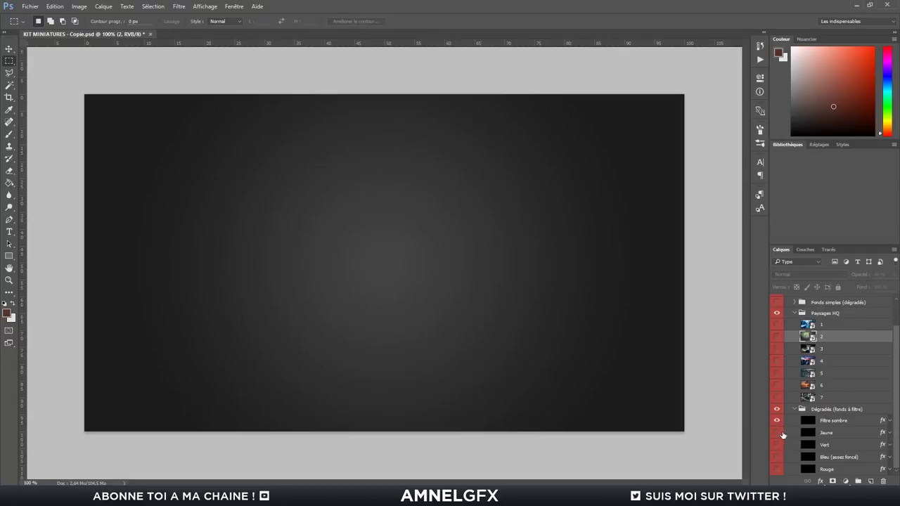
pyautogui.click(777, 420)
pyautogui.click(777, 457)
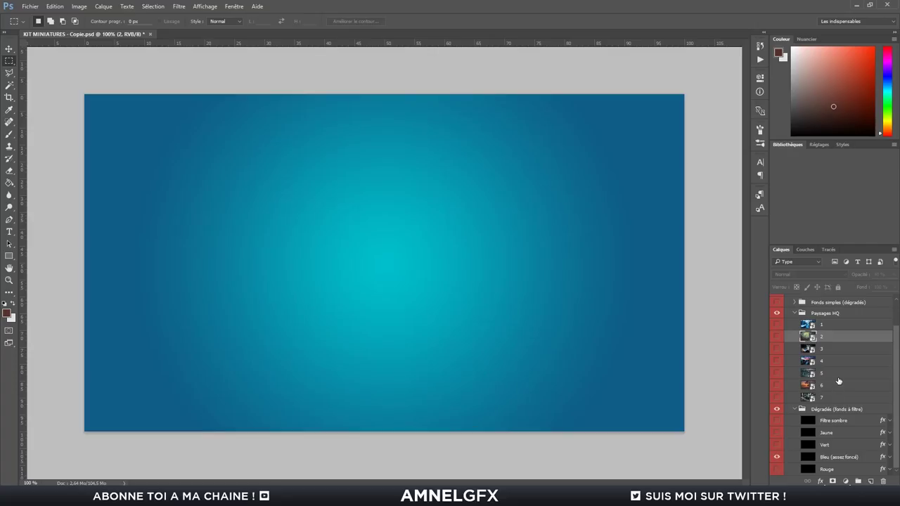
pyautogui.click(777, 349)
pyautogui.click(821, 349)
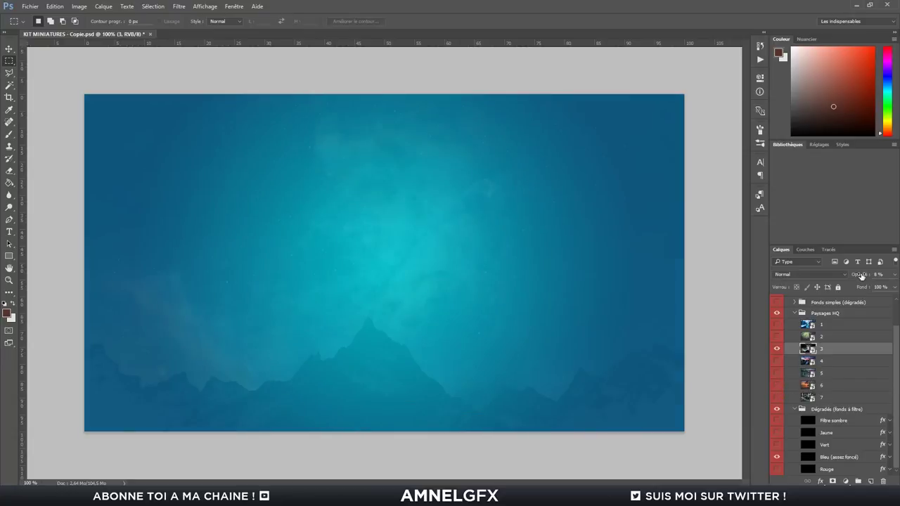
pyautogui.moveTo(861, 276); pyautogui.dragTo(863, 277)
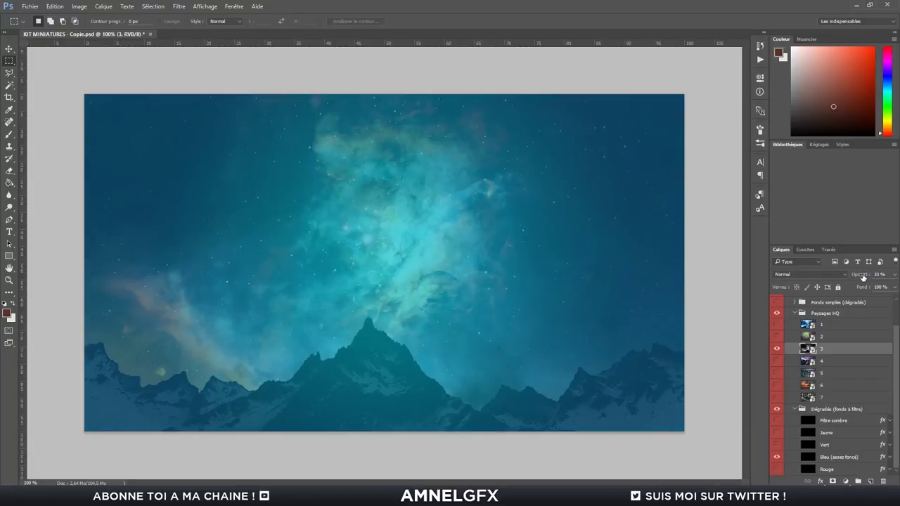
# - Restore the Filtre sombre darkening and show only sunset tree landscape 6
pyautogui.click(777, 421)
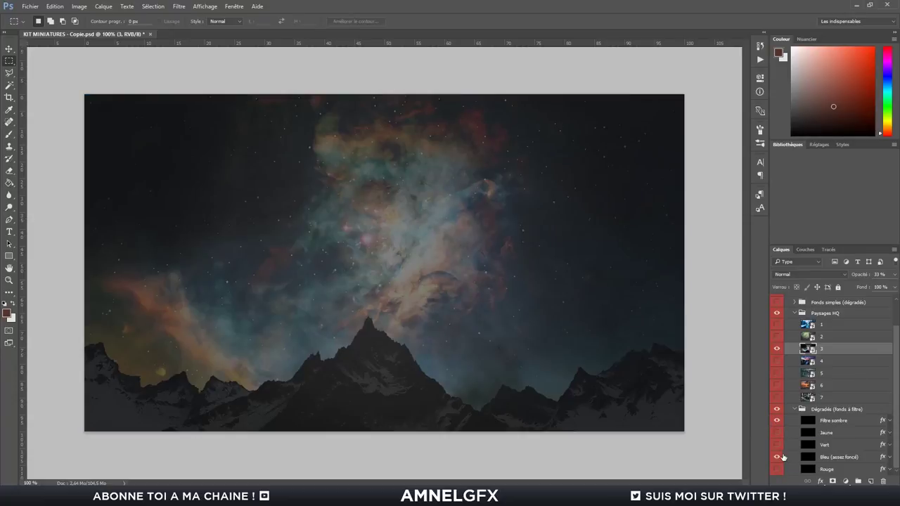
pyautogui.click(777, 457)
pyautogui.click(777, 348)
pyautogui.click(777, 386)
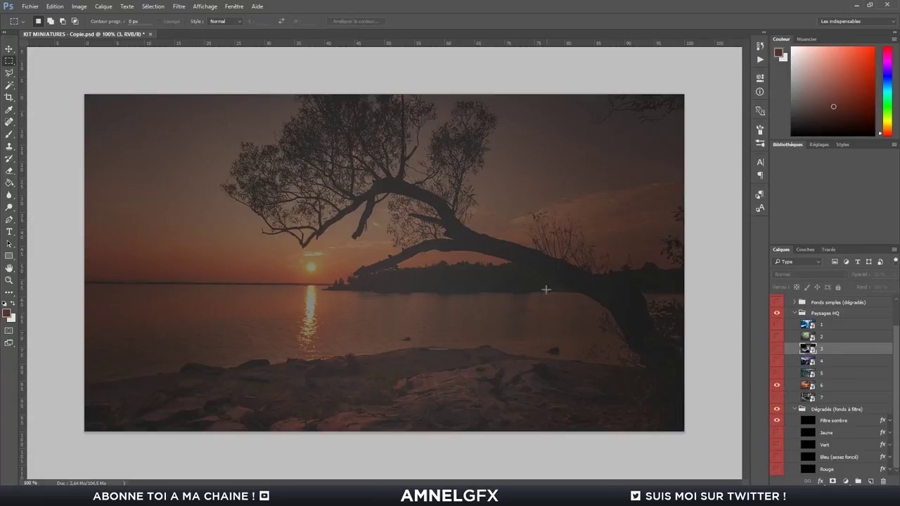
# - Show the Polices titles and cycle the headline variants from TEXTE ROUGE to TEXTE BLEU
pyautogui.click(795, 409)
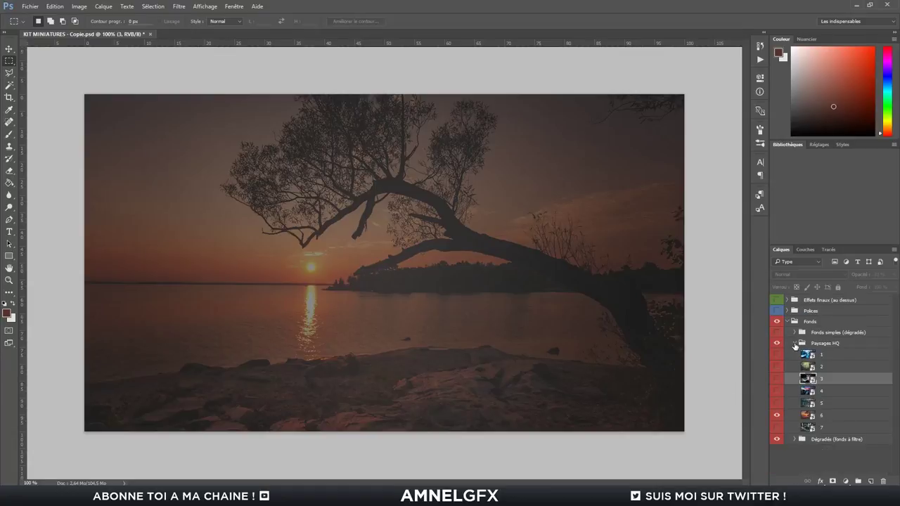
pyautogui.click(787, 322)
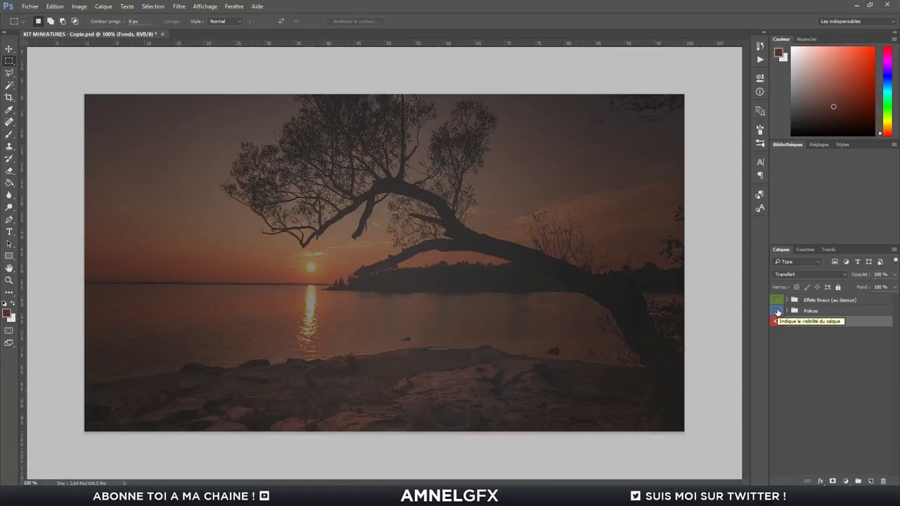
pyautogui.click(777, 311)
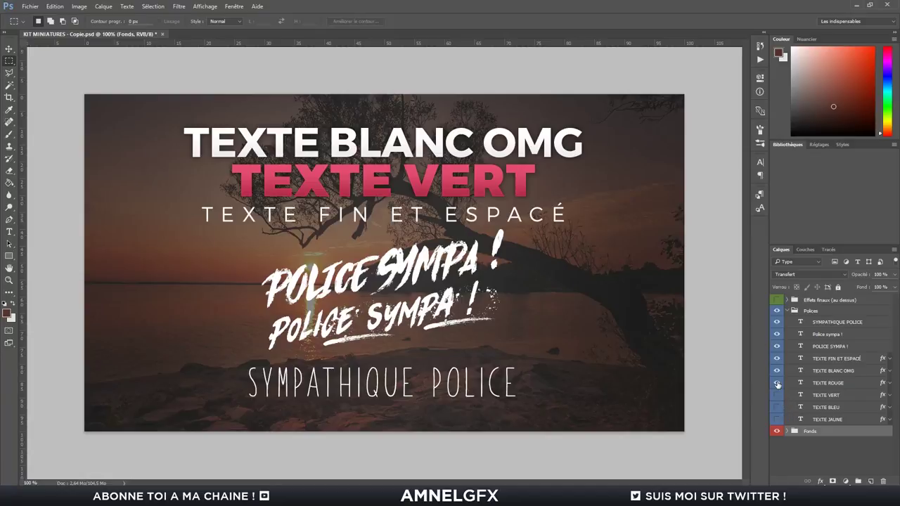
pyautogui.click(776, 383)
pyautogui.click(777, 394)
pyautogui.click(777, 394)
pyautogui.click(777, 407)
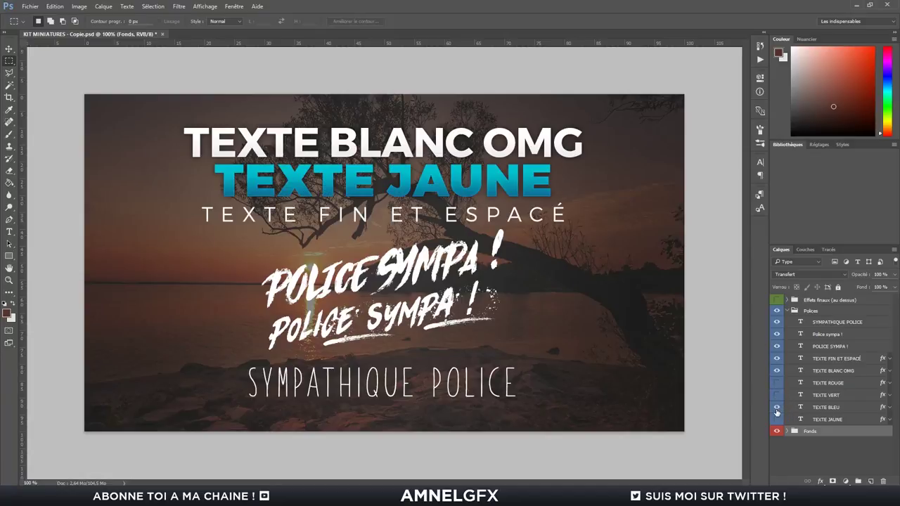
pyautogui.click(777, 407)
pyautogui.click(777, 419)
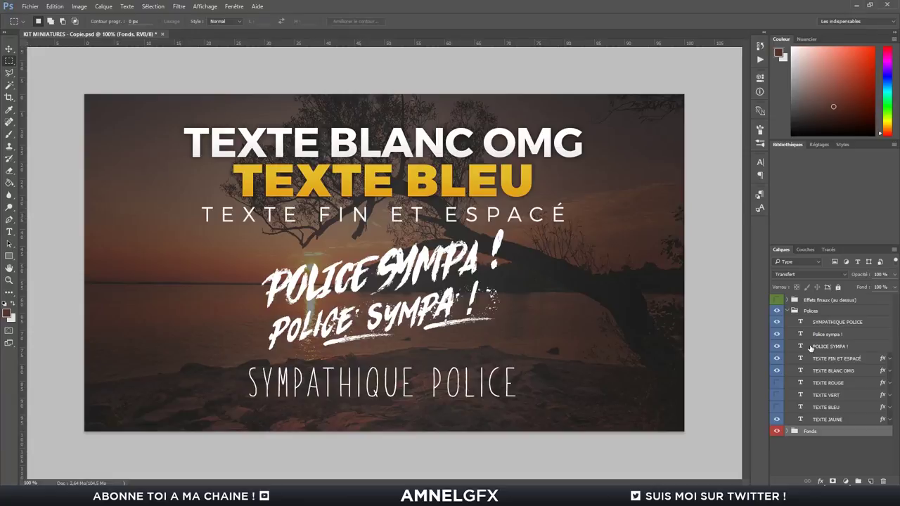
# - Select the SYMPATHIQUE POLICE and POLICE SYMPA ! text layers
pyautogui.click(820, 347)
pyautogui.click(820, 323)
pyautogui.click(820, 346)
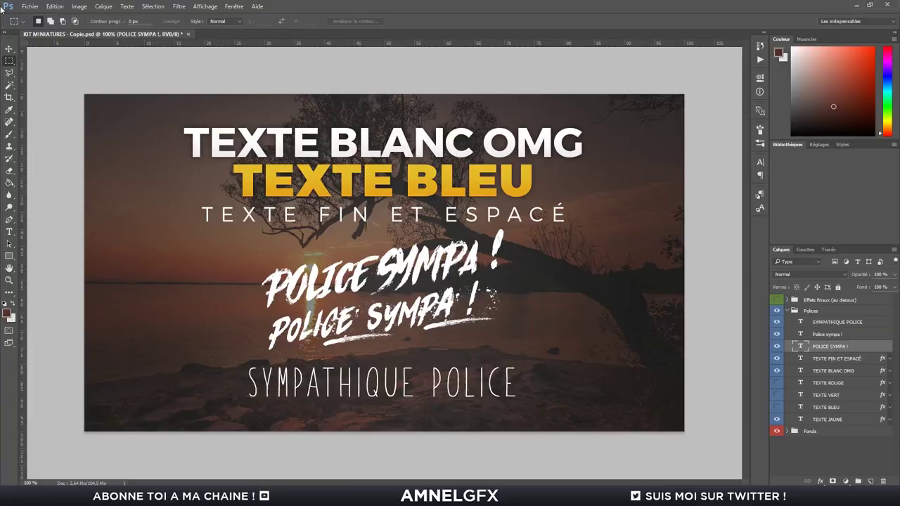
# - Retype the TEXTE BLANC OMG heading as FAIRE SES MINIATURES
pyautogui.click(9, 47)
pyautogui.click(336, 192)
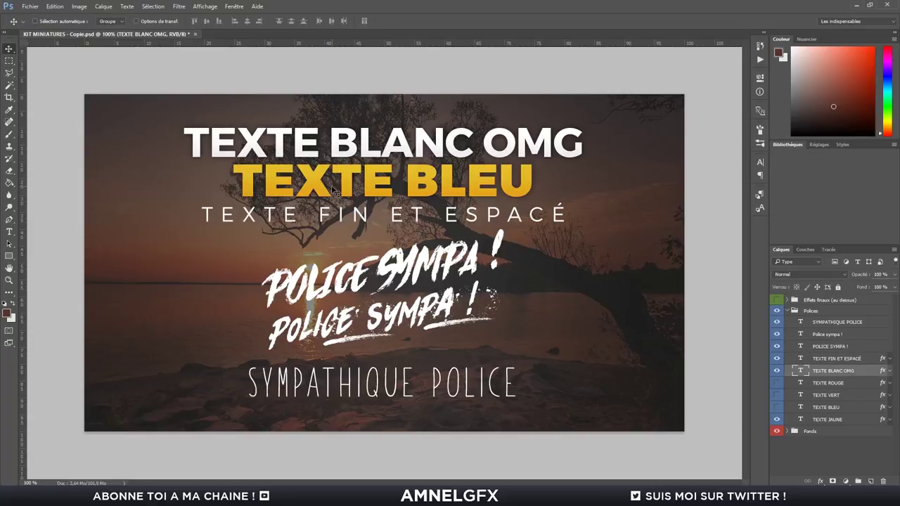
pyautogui.click(10, 233)
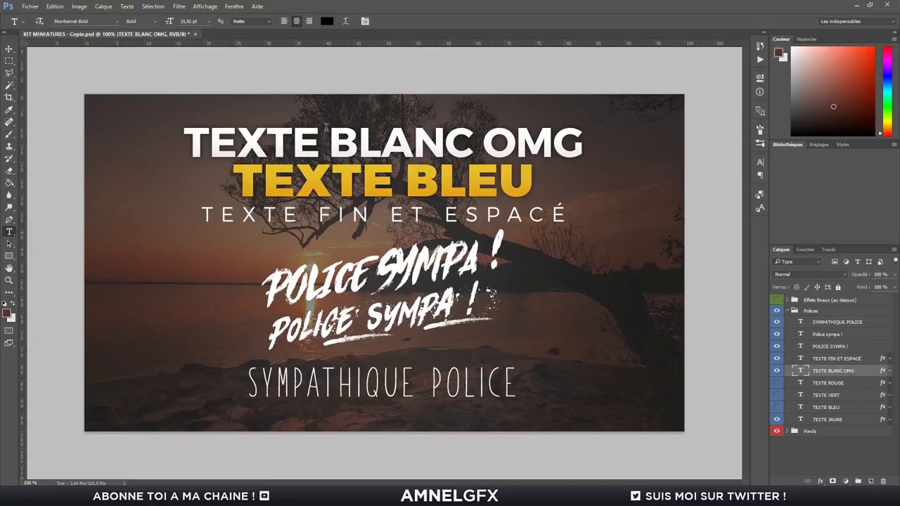
pyautogui.moveTo(583, 144)
pyautogui.mouseDown()
pyautogui.moveTo(215, 183)
pyautogui.moveTo(184, 152)
pyautogui.mouseUp()
pyautogui.press('BackSpace')
pyautogui.write('FAIRE S')
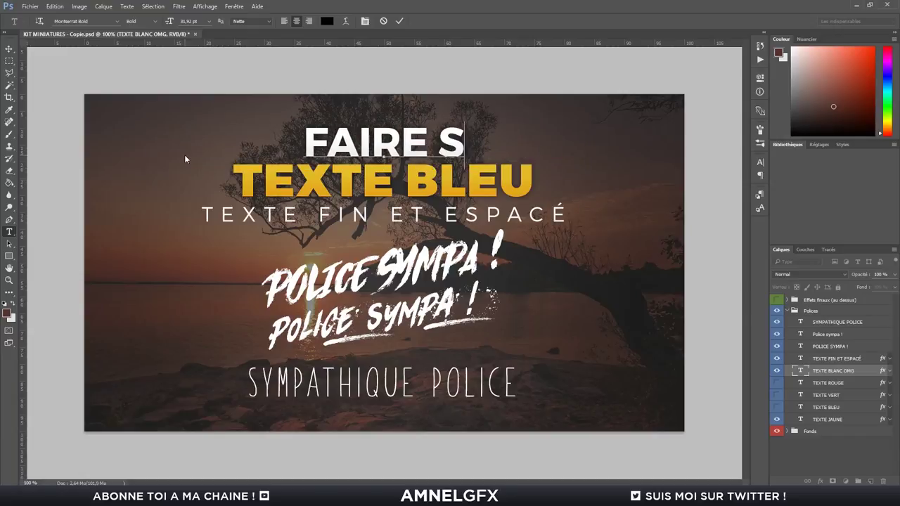
pyautogui.write('ES MINIATURES')
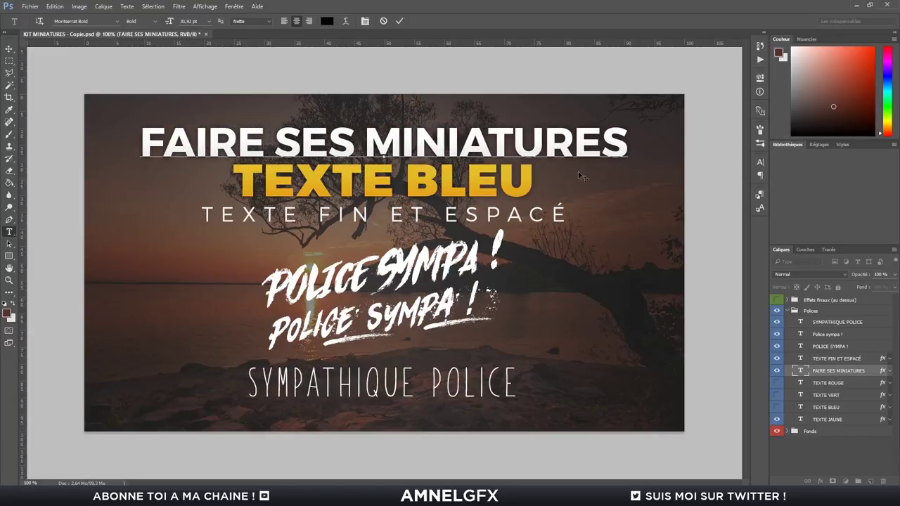
pyautogui.click(821, 445)
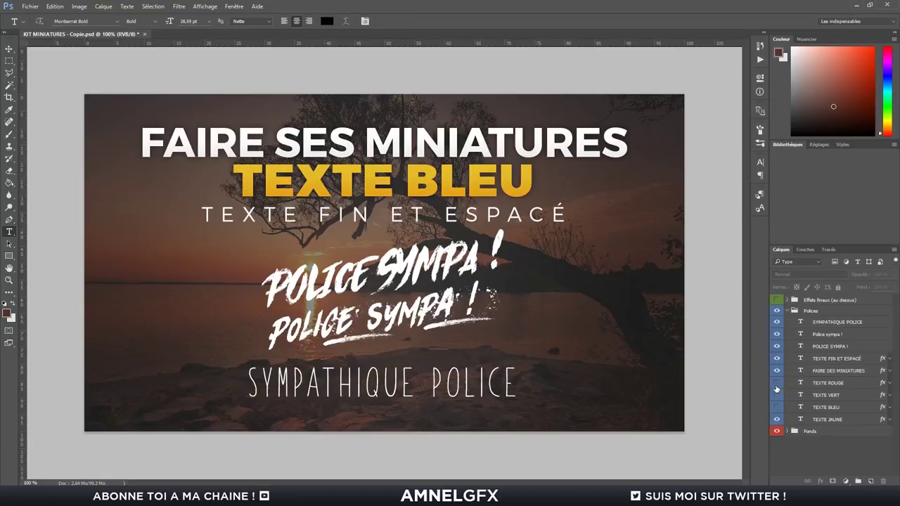
# - Show TEXTE ROUGE, hide TEXTE JAUNE, and change the headline to EN 5 MINUTES
pyautogui.click(776, 383)
pyautogui.click(776, 419)
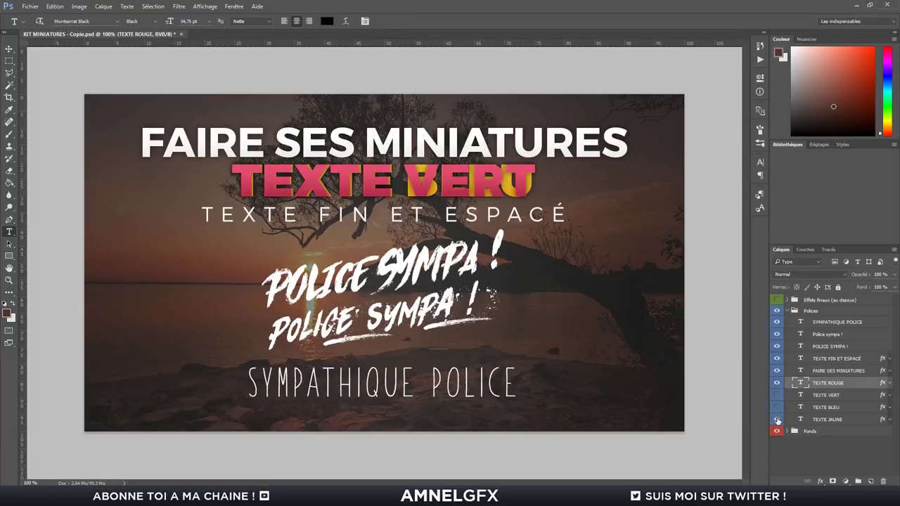
pyautogui.tripleClick(525, 203)
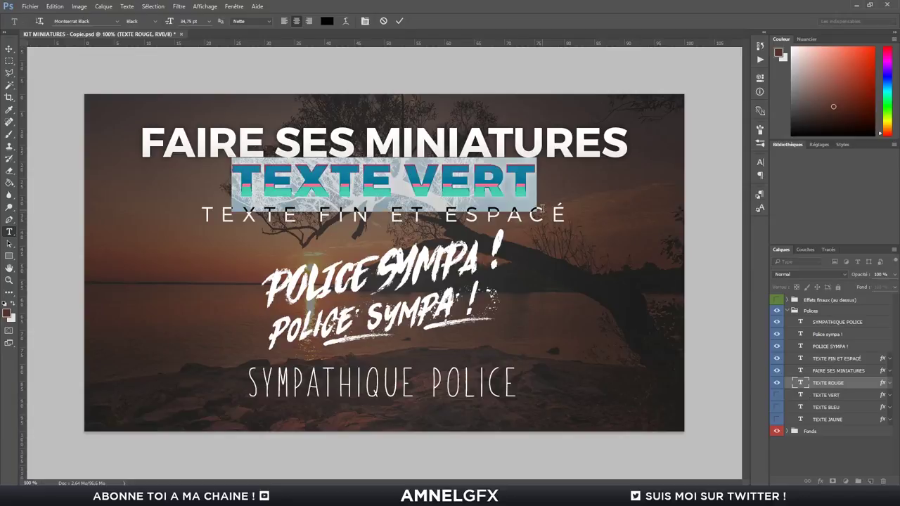
pyautogui.write('EN 5 M')
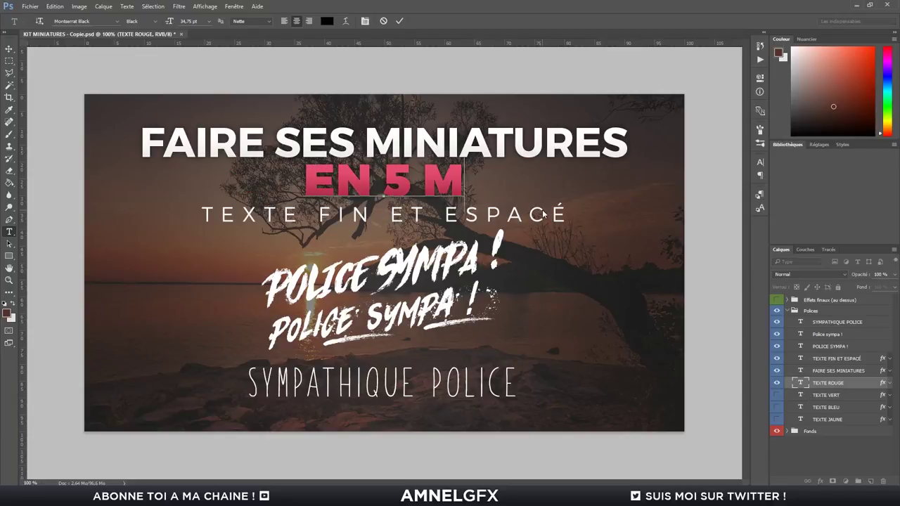
pyautogui.write('INUTES')
# - Retype the thin spaced subtitle as METHODE AMERICAINE
pyautogui.click(563, 213)
pyautogui.moveTo(566, 213); pyautogui.dragTo(120, 240)
pyautogui.write('ME')
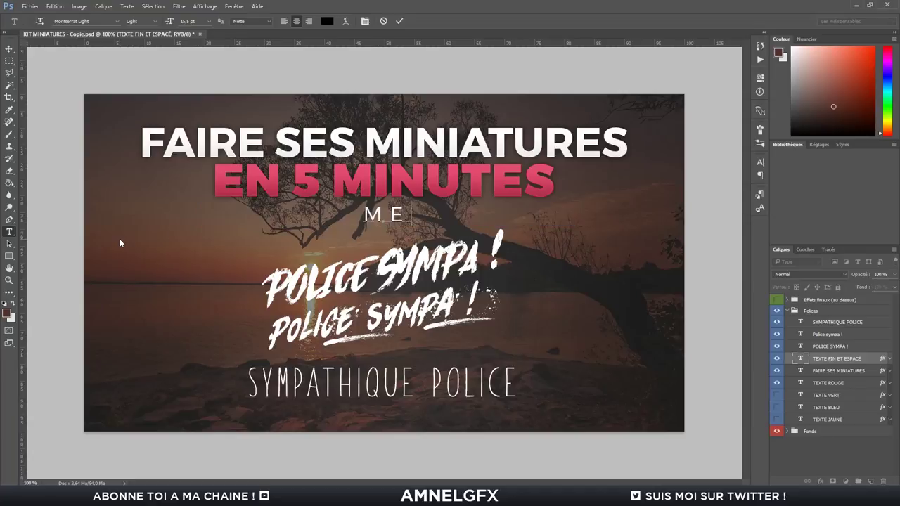
pyautogui.write('THODE AMERICAINE')
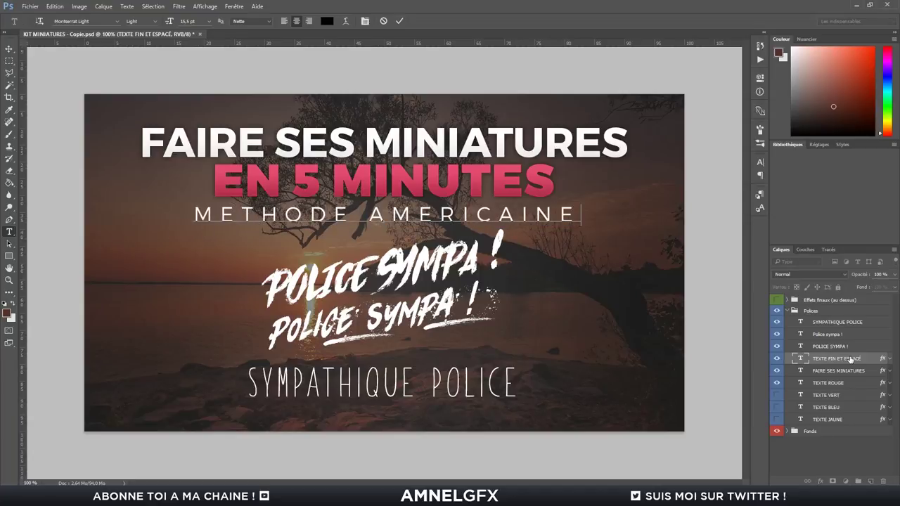
pyautogui.hotkey('ctrl', 'Return')
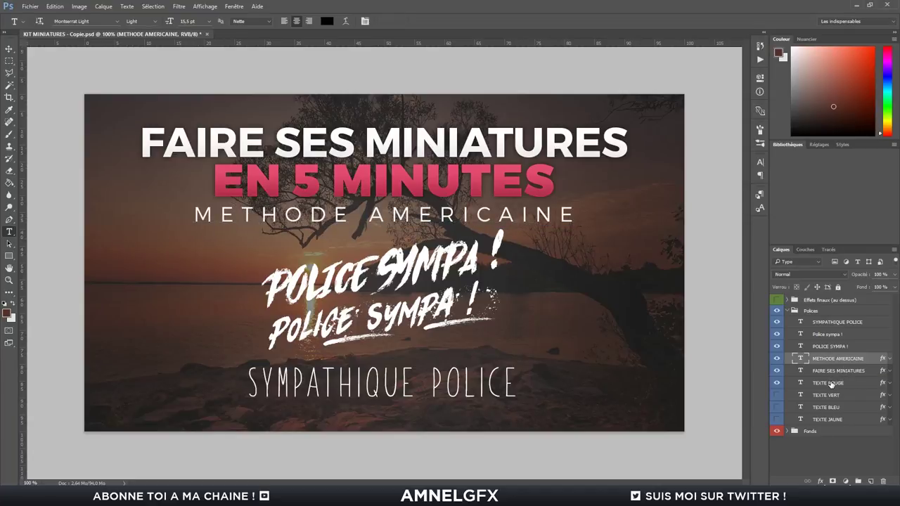
# - Select the title layers together and shift them on the canvas
pyautogui.click(830, 383)
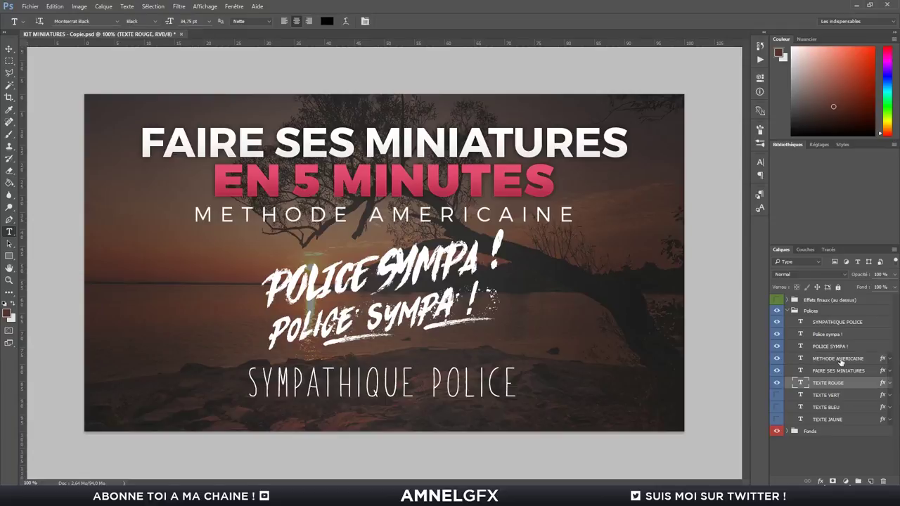
pyautogui.press('v')
pyautogui.keyDown('shift'); pyautogui.click(838, 358); pyautogui.keyUp('shift')
pyautogui.moveTo(410, 187)
pyautogui.mouseDown()
pyautogui.moveTo(456, 185)
pyautogui.moveTo(410, 187)
pyautogui.mouseUp()
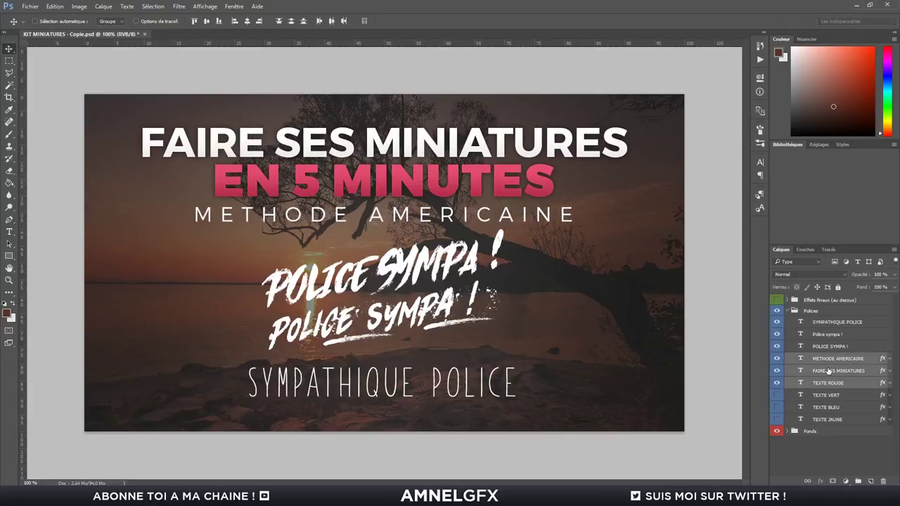
# - Enlarge EN 5 MINUTES to about 121%
pyautogui.click(844, 383)
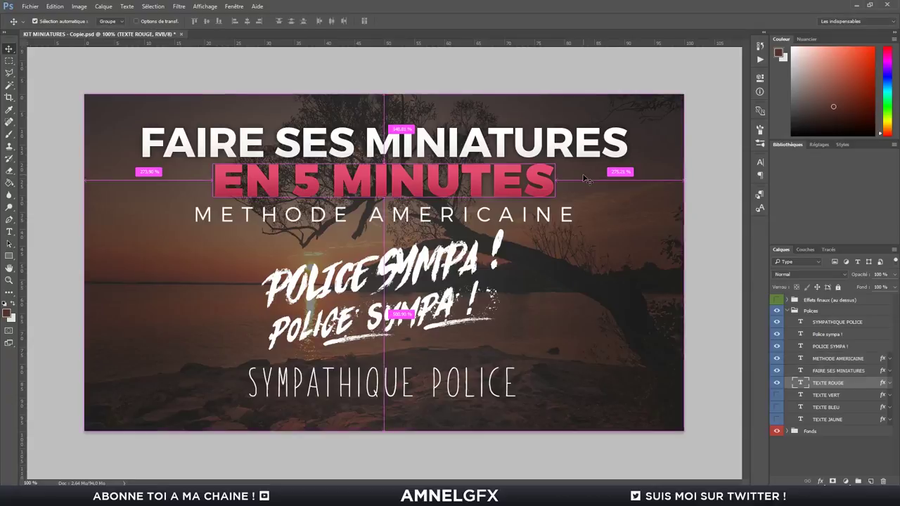
pyautogui.hotkey('ctrl', 't')
pyautogui.moveTo(556, 160); pyautogui.dragTo(503, 230)
pyautogui.press('Return')
# - Hide the three Police text layers and scale up and centre the whole title block
pyautogui.keyDown('shift'); pyautogui.click(837, 359); pyautogui.keyUp('shift')
pyautogui.moveTo(778, 350); pyautogui.dragTo(777, 322)
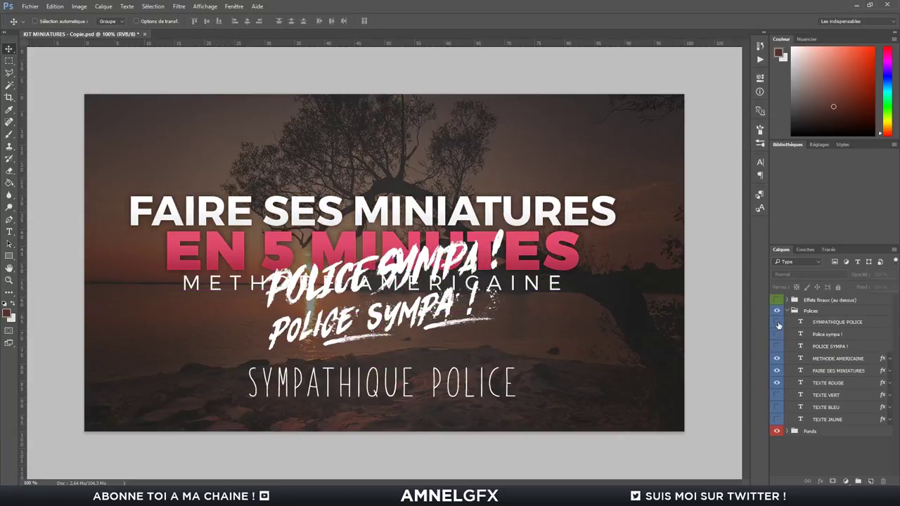
pyautogui.hotkey('ctrl', 't')
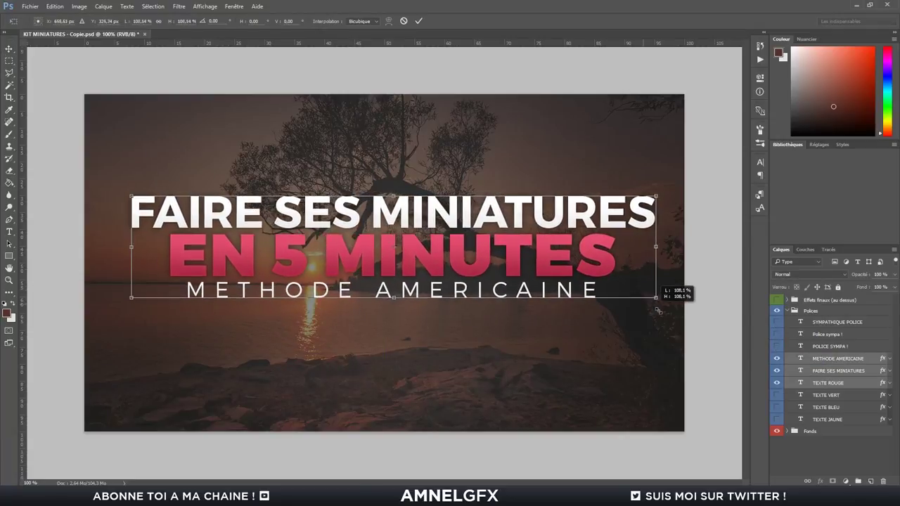
pyautogui.moveTo(621, 291); pyautogui.dragTo(661, 316)
pyautogui.press('Return')
pyautogui.click(787, 311)
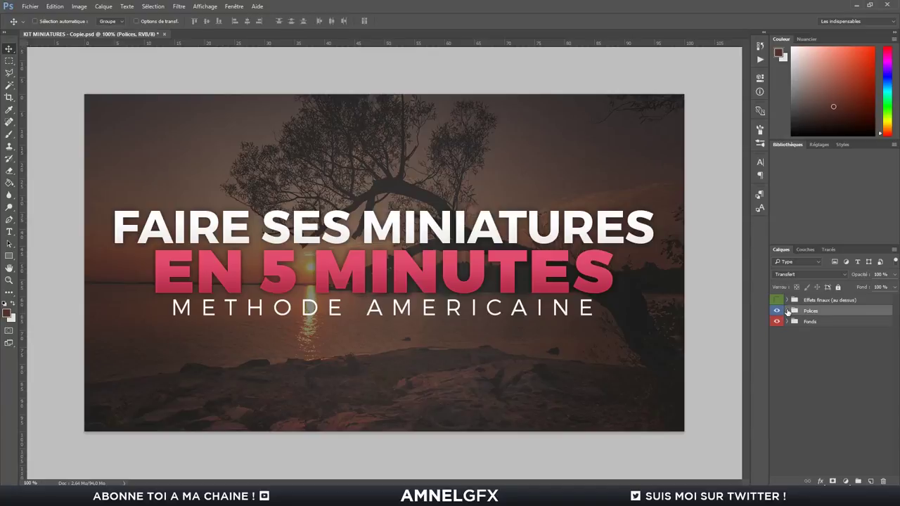
pyautogui.click(787, 300)
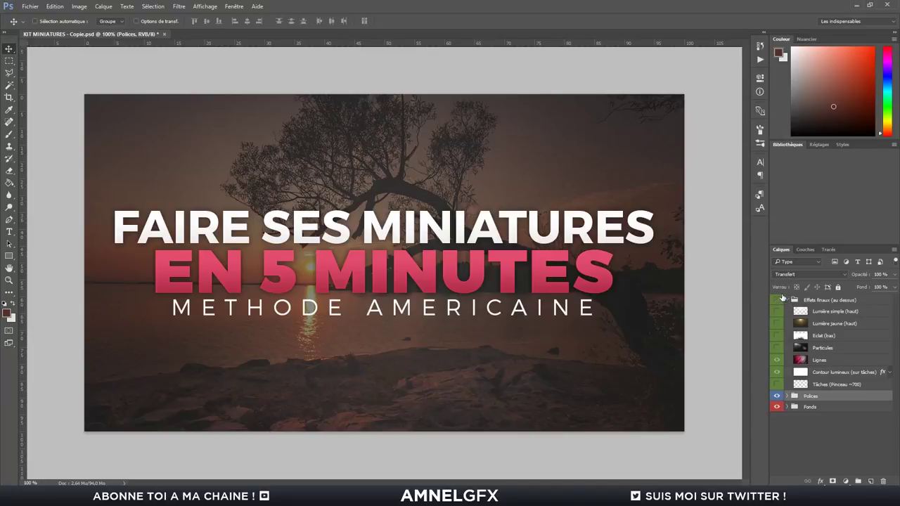
# - Turn on Effets finaux and preview the Lumière simple, Eclat, Particules and Lignes effects
pyautogui.click(778, 300)
pyautogui.click(777, 312)
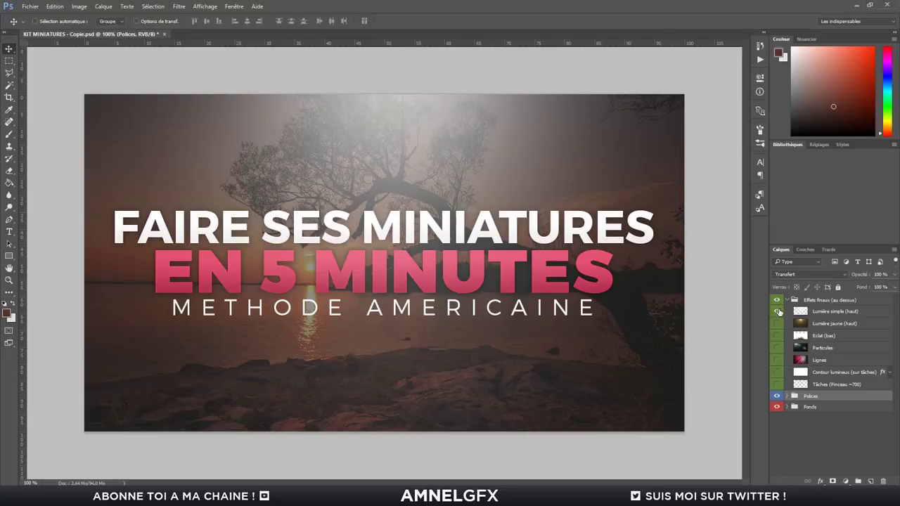
pyautogui.click(777, 311)
pyautogui.click(776, 336)
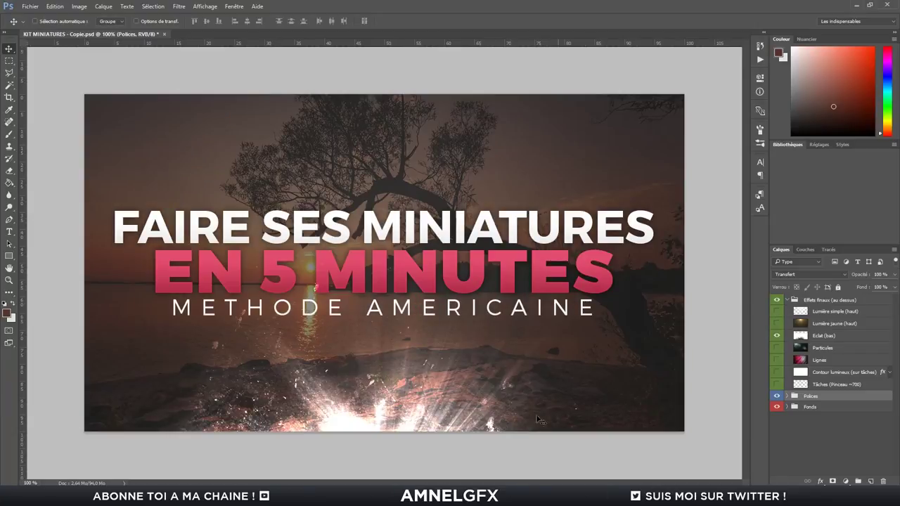
pyautogui.click(777, 336)
pyautogui.click(777, 348)
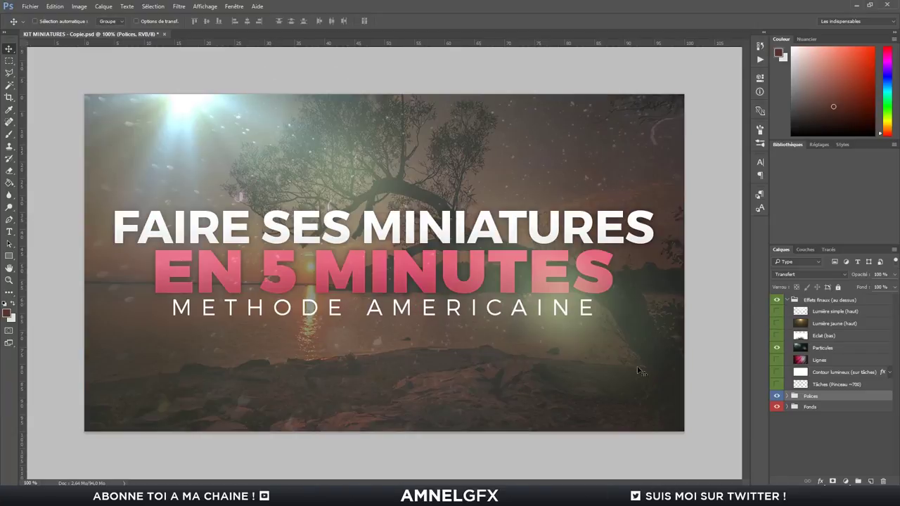
pyautogui.click(777, 348)
pyautogui.click(776, 360)
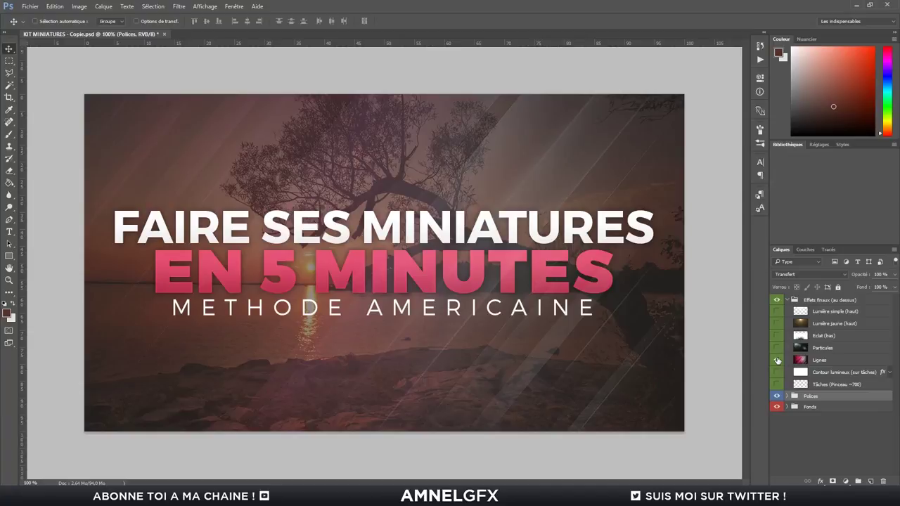
pyautogui.click(777, 360)
# - Show the Lignes diagonal streaks at about 19% opacity
pyautogui.click(822, 371)
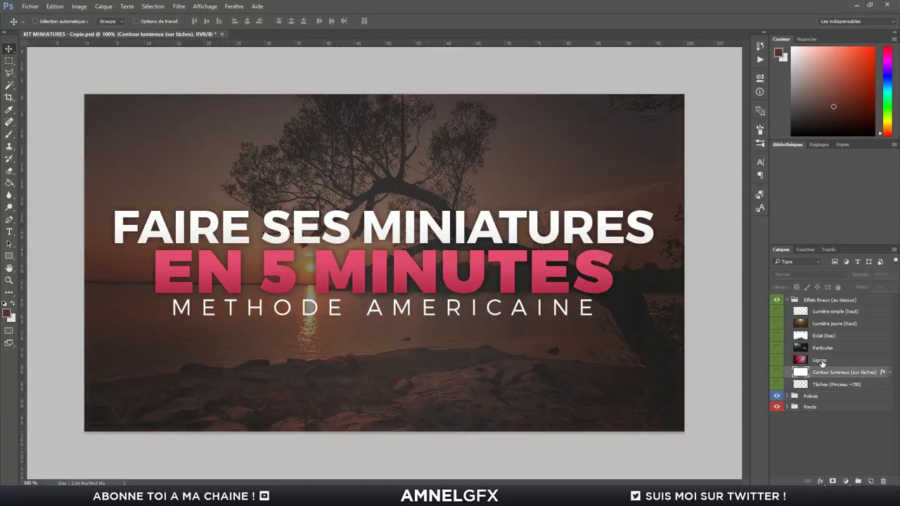
pyautogui.click(830, 324)
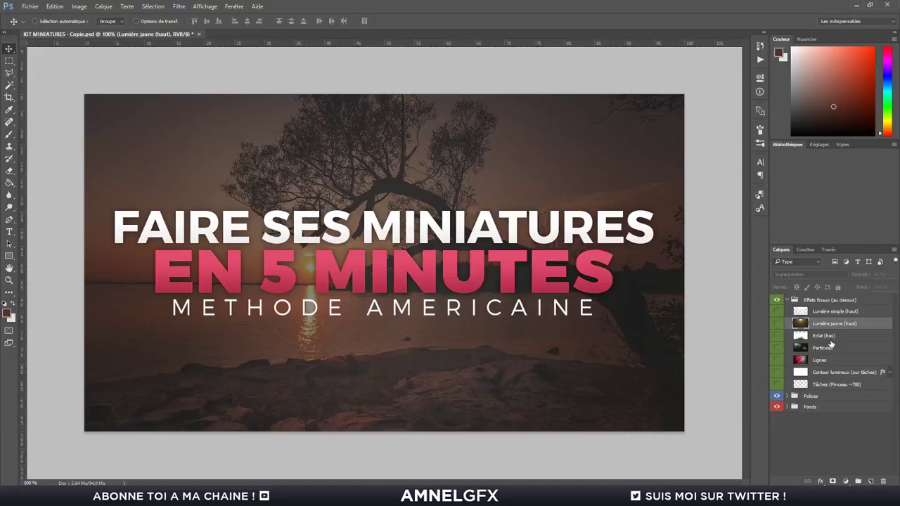
pyautogui.click(822, 360)
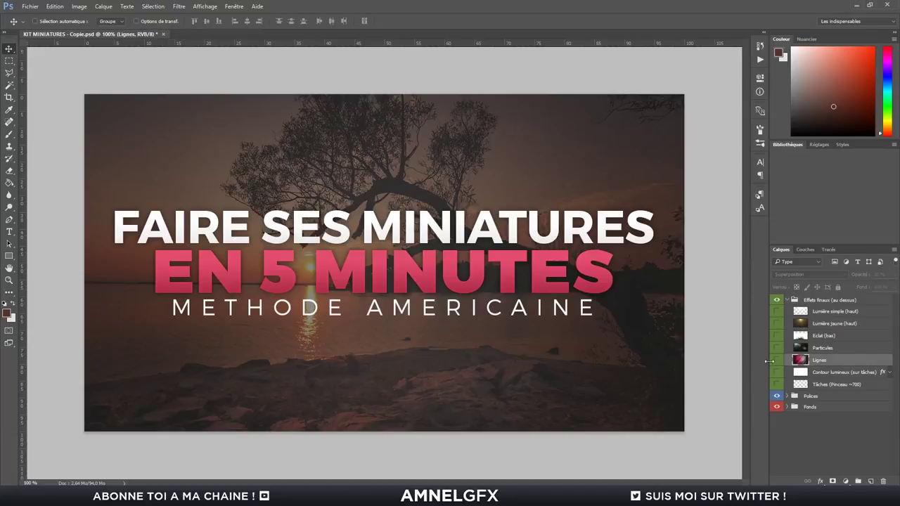
pyautogui.click(776, 360)
pyautogui.moveTo(860, 276); pyautogui.dragTo(859, 278)
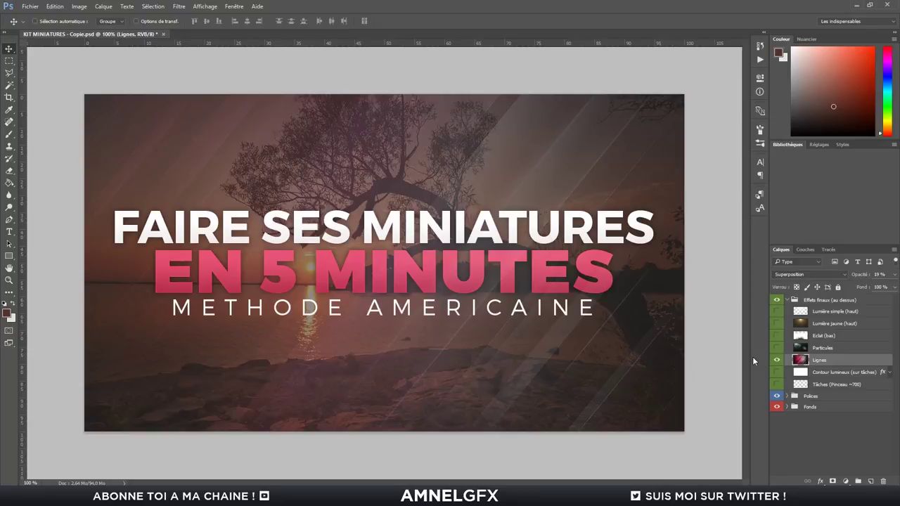
# - Switch on the Contour lumineux glow and the Tâches layer, selecting Tâches
pyautogui.click(777, 372)
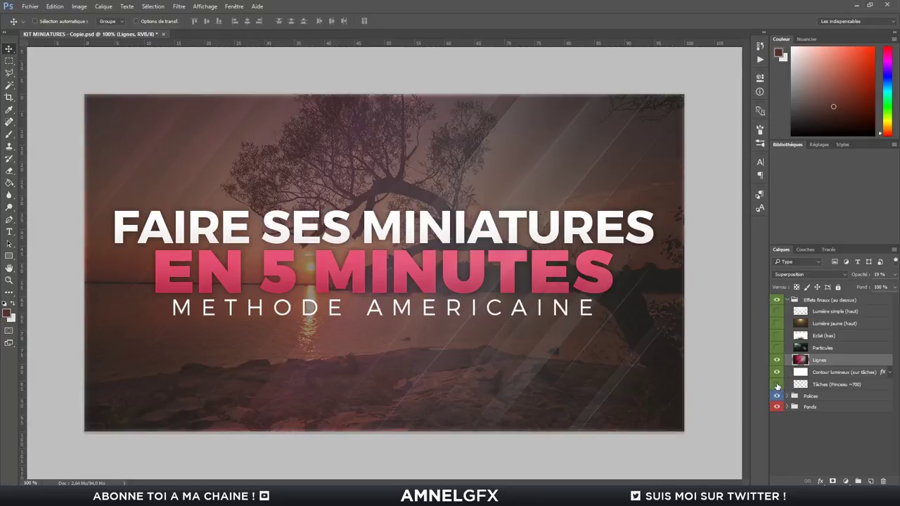
pyautogui.click(777, 385)
pyautogui.click(819, 386)
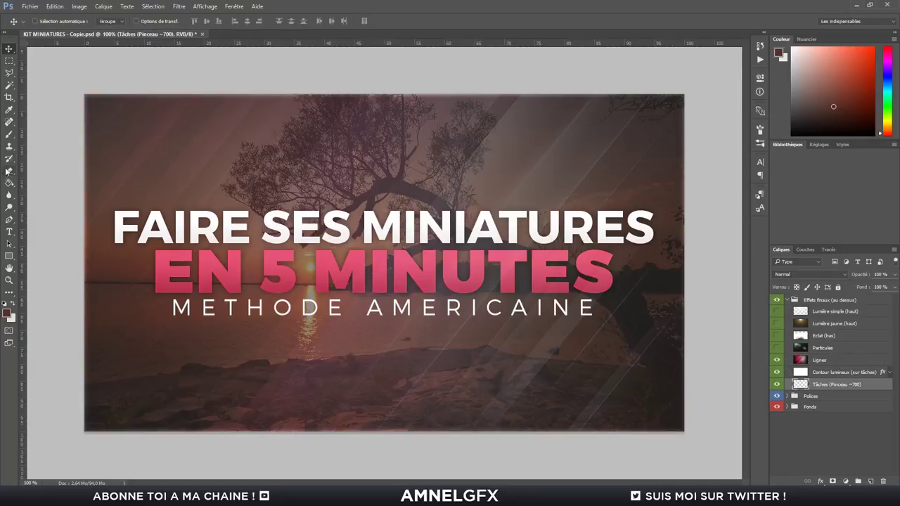
# - Paint an orange glow along the left edge and top-left corner on Tâches
pyautogui.press('i')
pyautogui.click(201, 362)
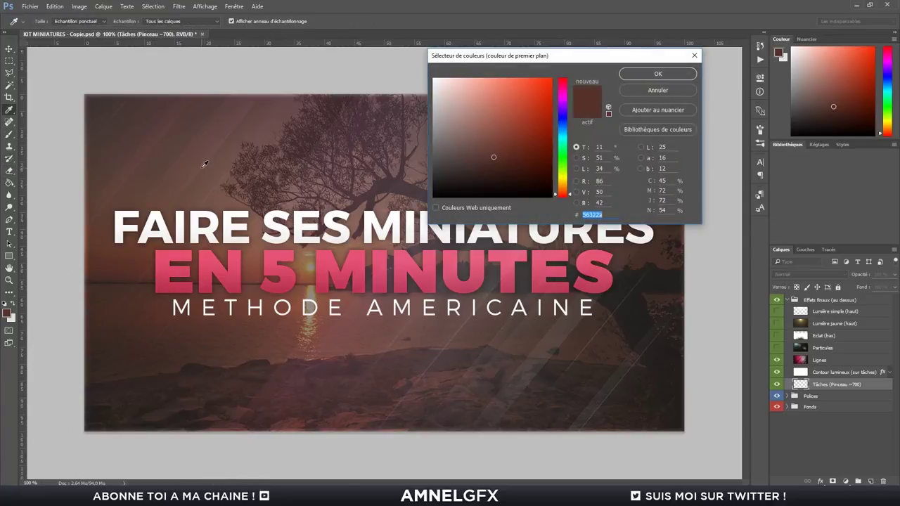
pyautogui.click(7, 313)
pyautogui.click(502, 128)
pyautogui.click(657, 73)
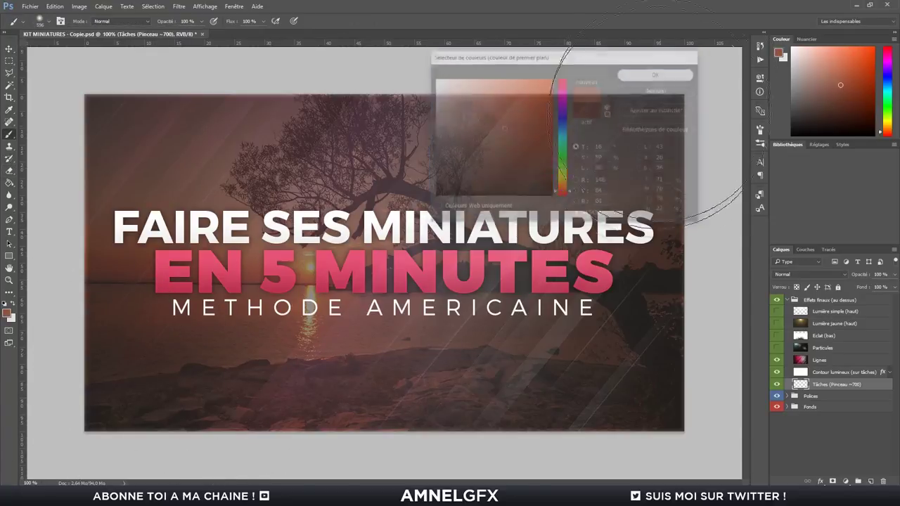
pyautogui.press('b')
pyautogui.moveTo(91, 373); pyautogui.dragTo(101, 61)
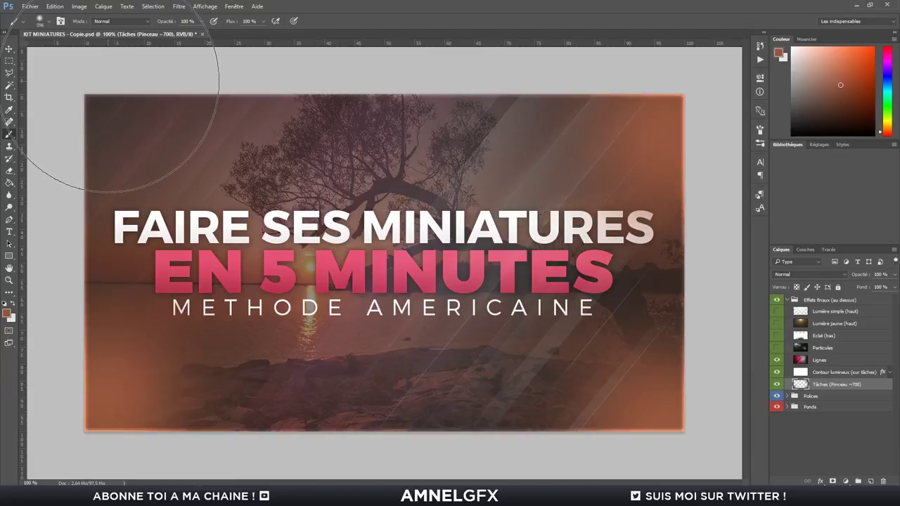
pyautogui.click(120, 92)
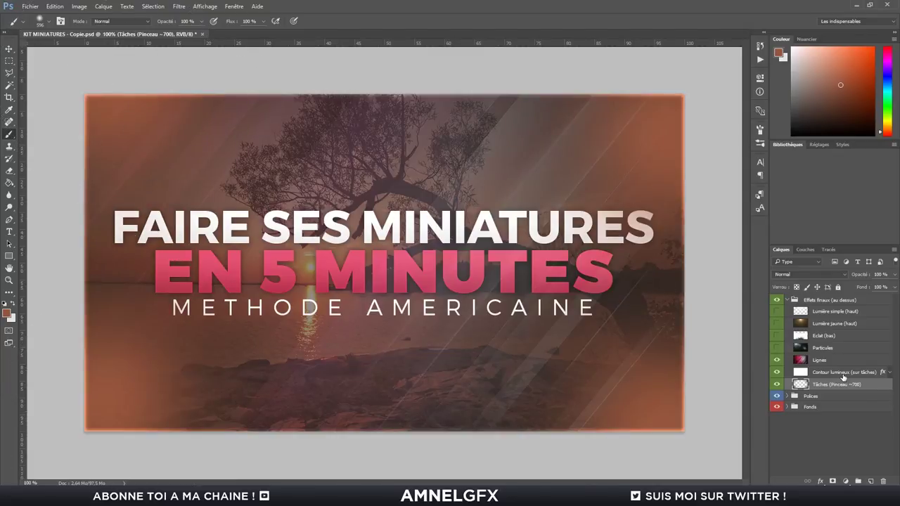
# - Move the Lignes layer below the text group
pyautogui.click(843, 375)
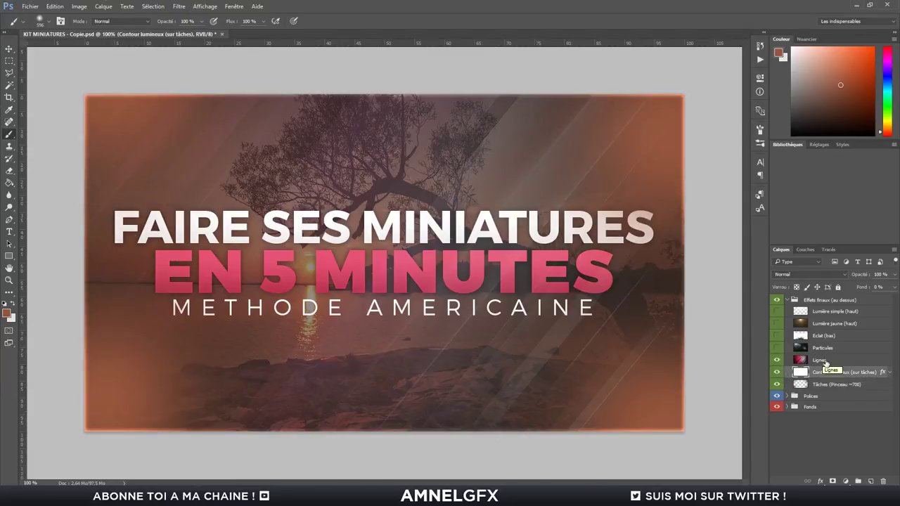
pyautogui.moveTo(823, 360); pyautogui.dragTo(821, 400)
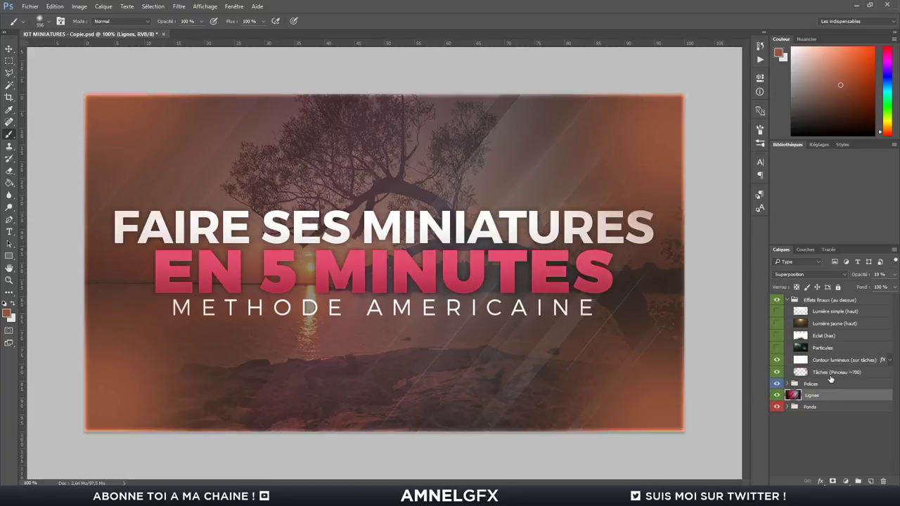
pyautogui.click(831, 373)
pyautogui.click(835, 436)
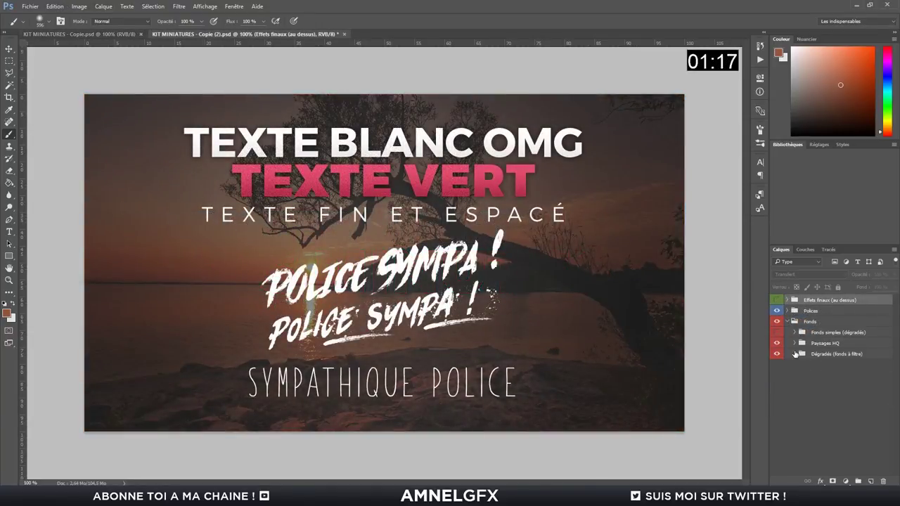
# - Use the blue street photo as the background and collapse the Fonds group
pyautogui.click(795, 353)
pyautogui.click(777, 380)
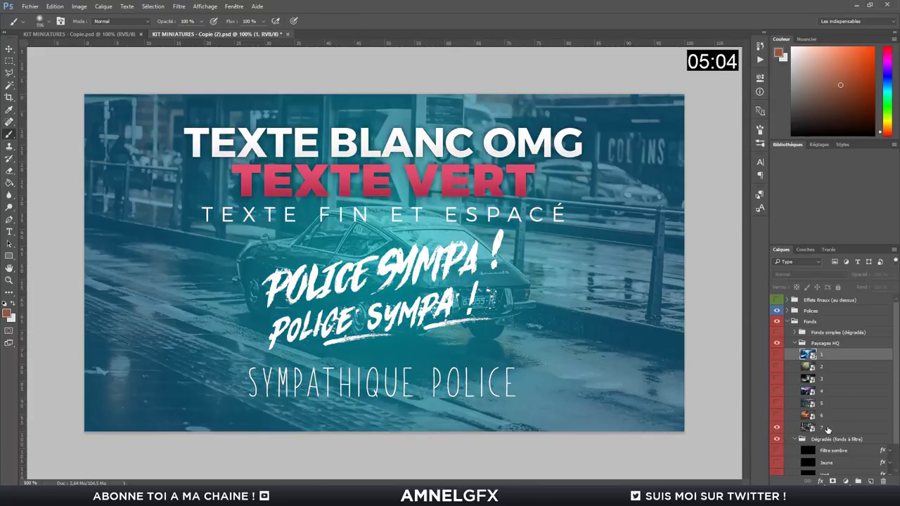
pyautogui.click(828, 430)
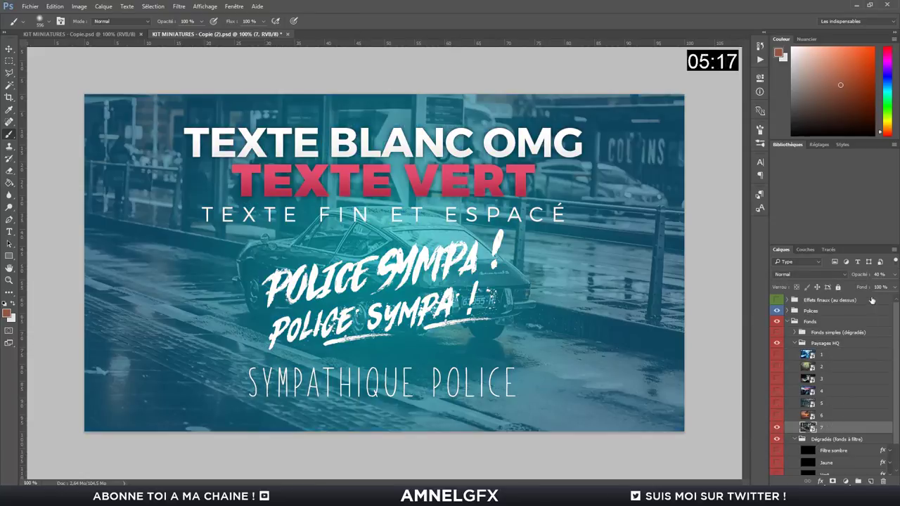
pyautogui.press('v')
pyautogui.click(787, 322)
# - Swap TEXTE VERT for yellow TEXTE BLEU and retype the script line as 2EME EXEMPLE
pyautogui.click(786, 311)
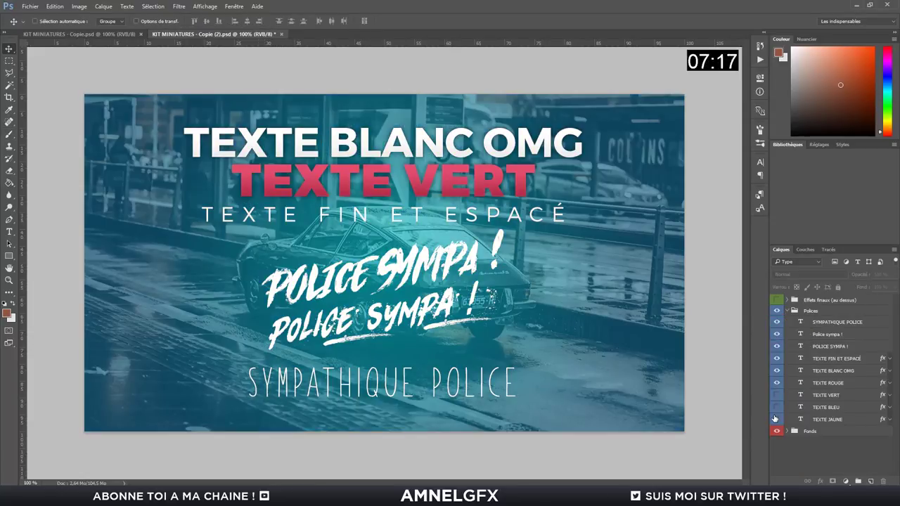
pyautogui.click(777, 384)
pyautogui.click(778, 419)
pyautogui.write('2E')
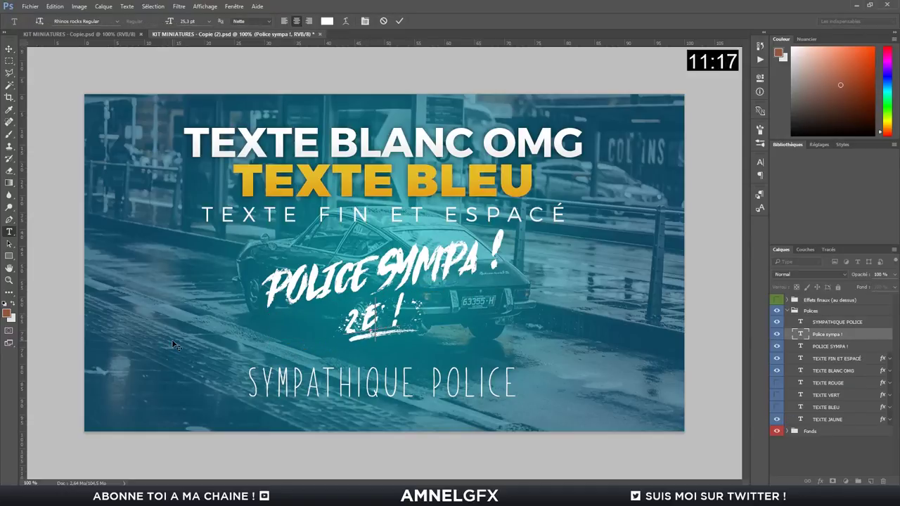
pyautogui.write('eme exemple')
pyautogui.moveTo(380, 247)
pyautogui.mouseDown()
pyautogui.moveTo(379, 147)
pyautogui.moveTo(380, 295)
pyautogui.mouseUp()
# - Hide the other sample texts, enlarge TEXTE BLEU to about 112%, and move titles down-left
pyautogui.click(777, 359)
pyautogui.click(777, 346)
pyautogui.click(777, 322)
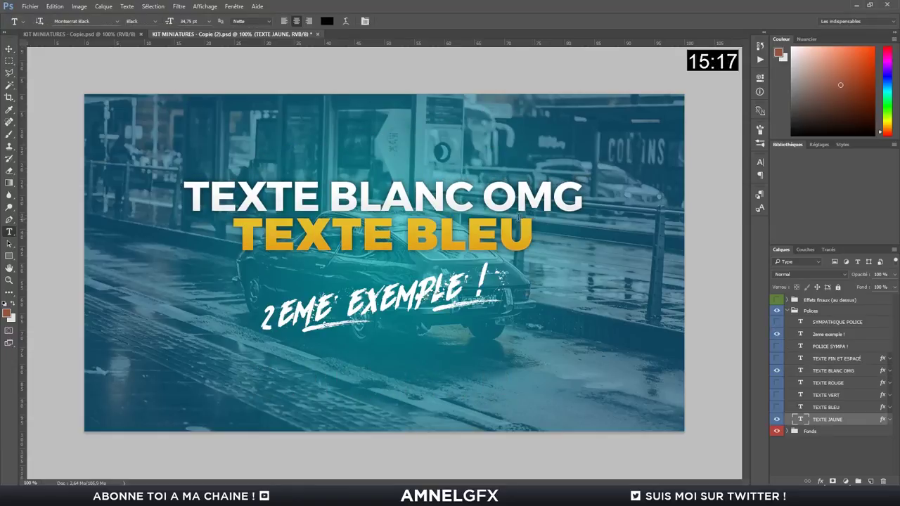
pyautogui.hotkey('ctrl', 't')
pyautogui.moveTo(540, 212); pyautogui.dragTo(651, 168)
pyautogui.press('Return')
pyautogui.press('Return')
pyautogui.moveTo(570, 256); pyautogui.dragTo(521, 286)
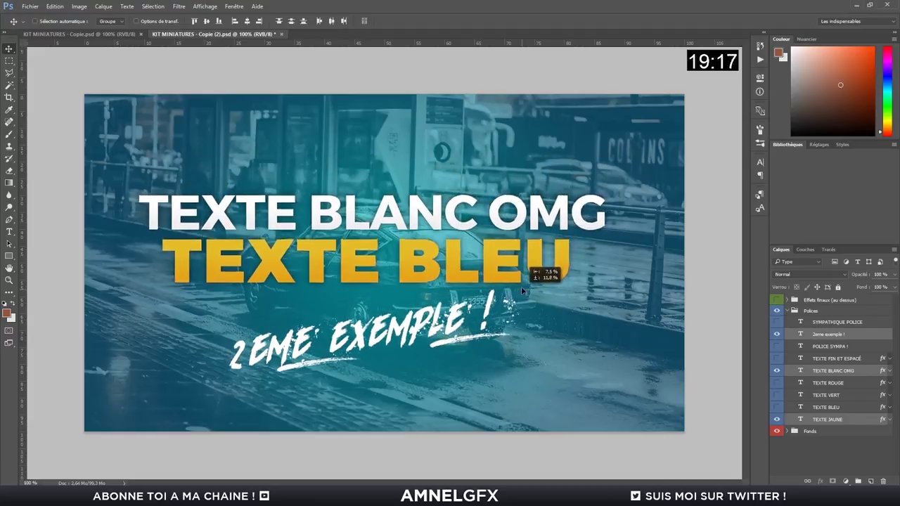
# - Enable Effets finaux, pick a blue colour, and set the Tâches glow to 86% opacity
pyautogui.click(777, 299)
pyautogui.click(787, 300)
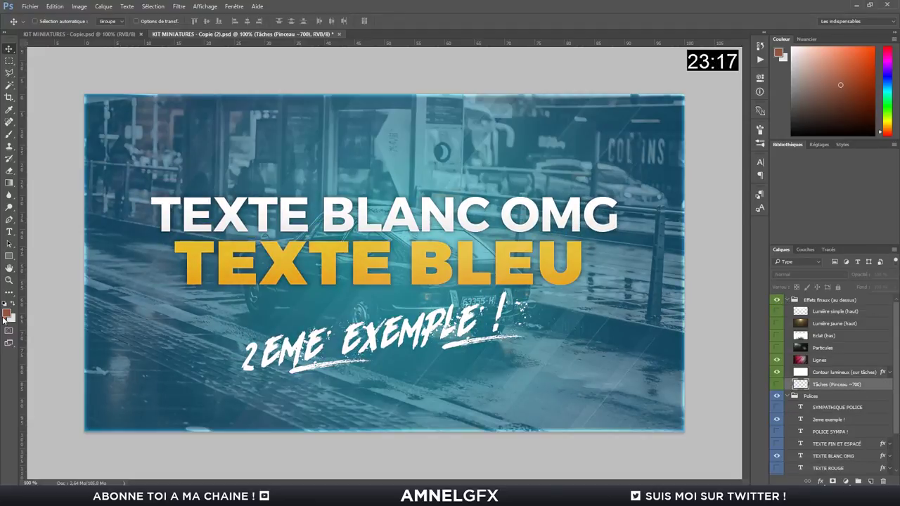
pyautogui.click(7, 312)
pyautogui.click(504, 149)
pyautogui.click(633, 75)
pyautogui.press('b')
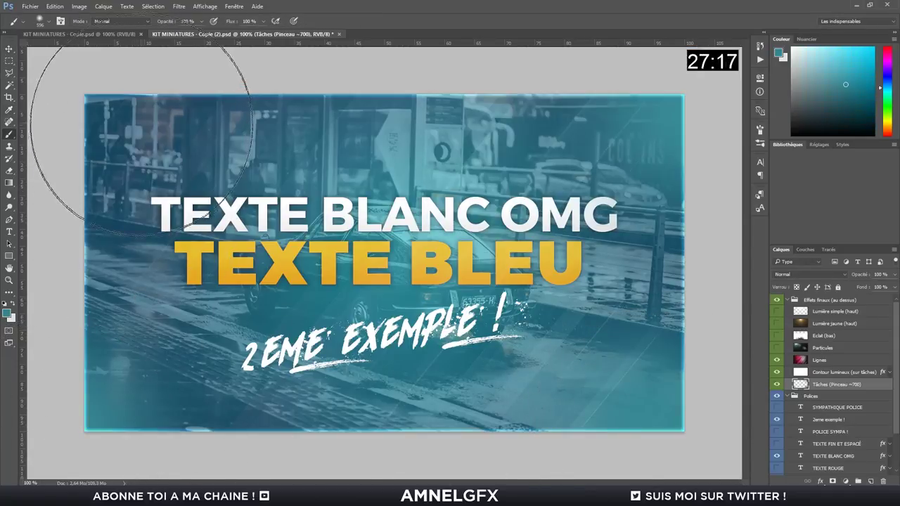
pyautogui.moveTo(859, 275); pyautogui.dragTo(852, 274)
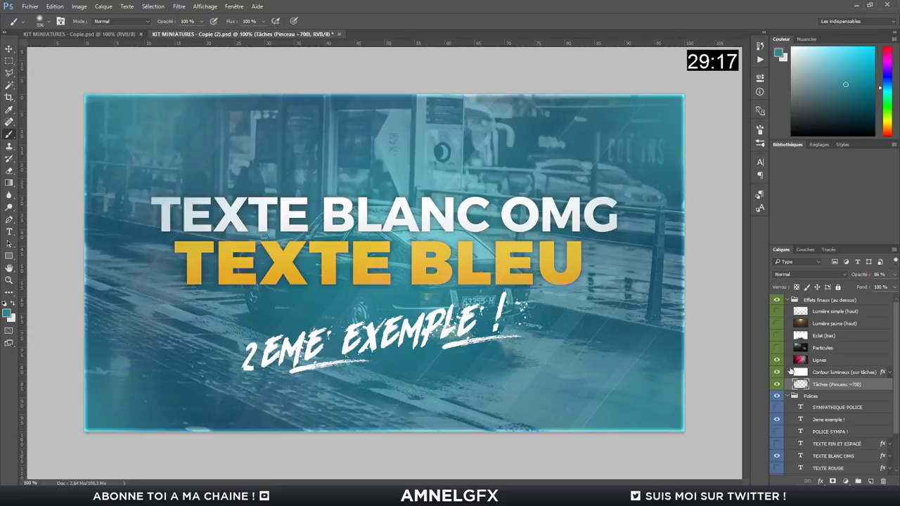
# - Show the Eclat (bas) burst at 85% opacity and the Lumière simple (haut) top light
pyautogui.click(777, 337)
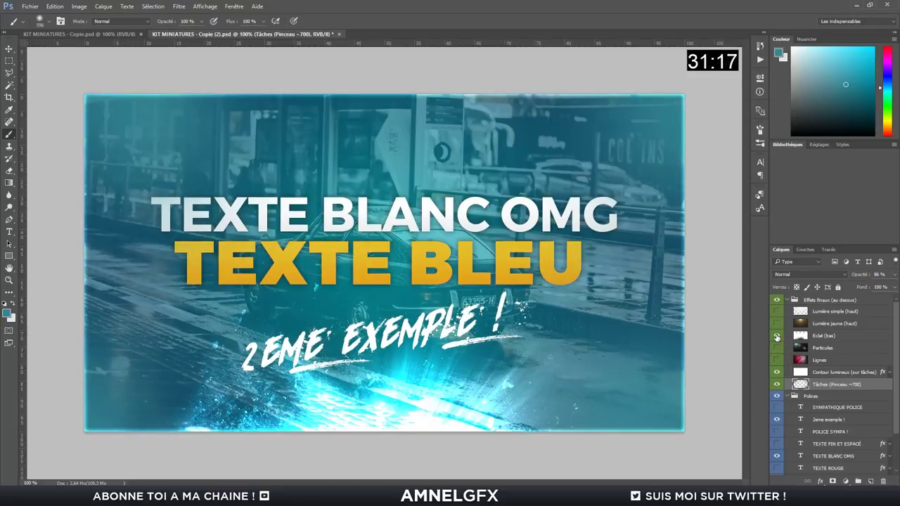
pyautogui.click(816, 336)
pyautogui.moveTo(859, 274); pyautogui.dragTo(852, 274)
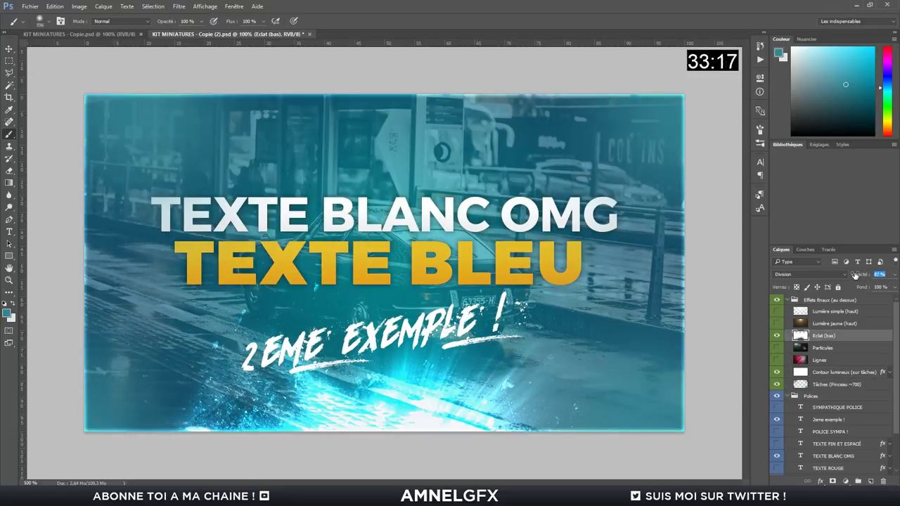
pyautogui.click(776, 311)
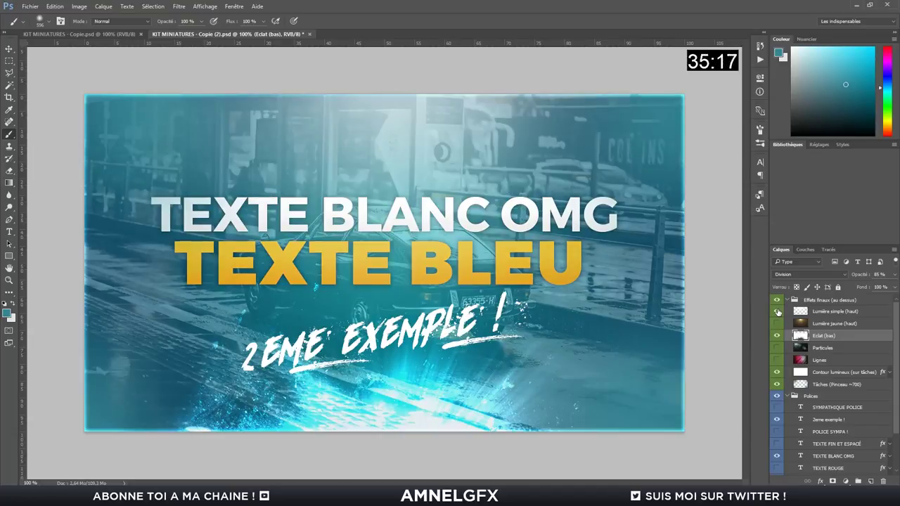